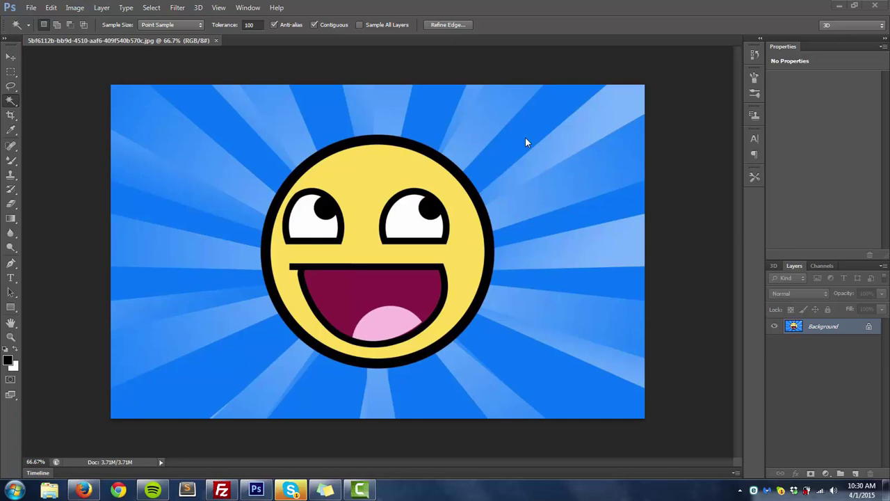
- Select the blue background, switch to the Move tool, then clear the selection
{"action": "left_click", "coordinate": [586, 150]}
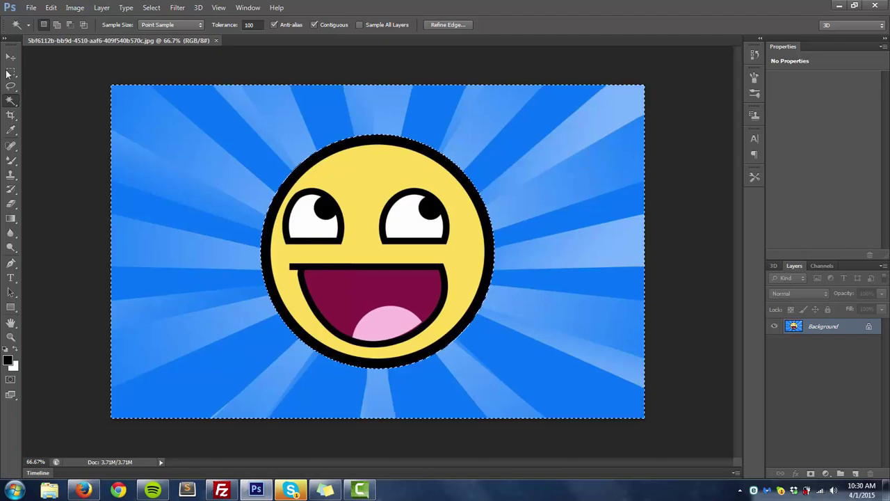
{"action": "left_click", "coordinate": [10, 56]}
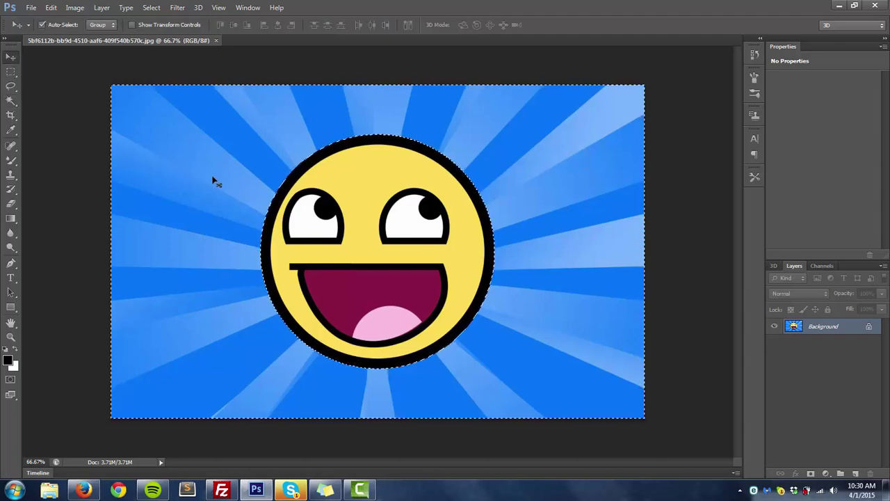
{"action": "key", "text": "ctrl+d"}
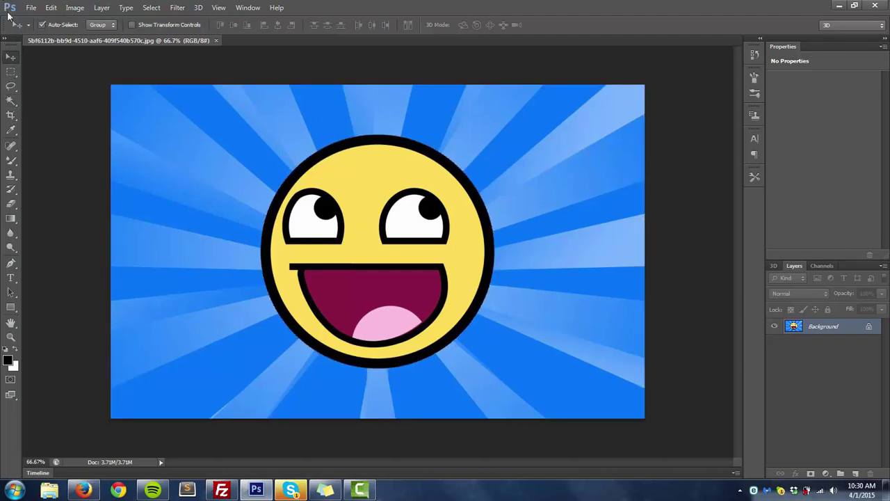
- Start opening another image from the File menu, then cancel without opening anything
{"action": "left_click", "coordinate": [31, 7]}
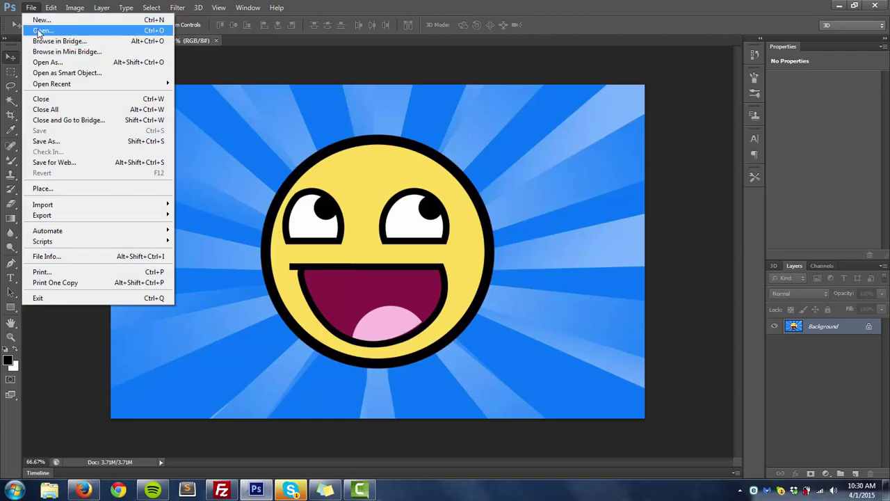
{"action": "left_click", "coordinate": [41, 31]}
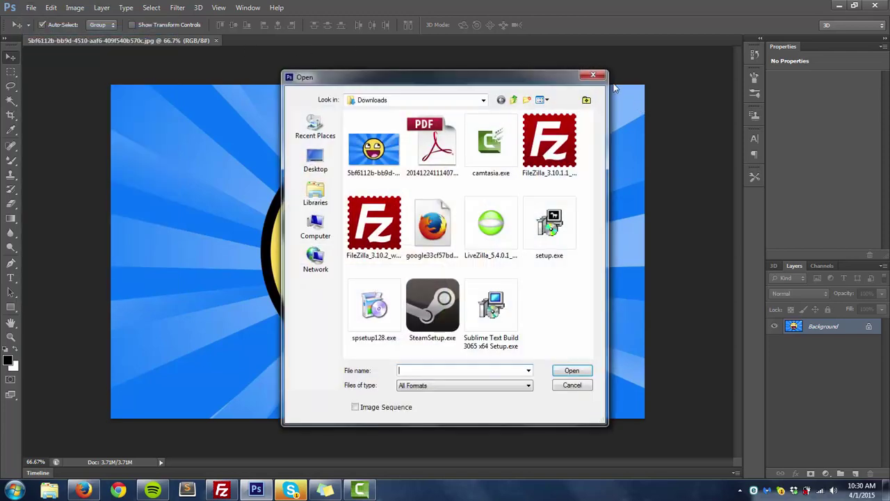
{"action": "left_click", "coordinate": [594, 76]}
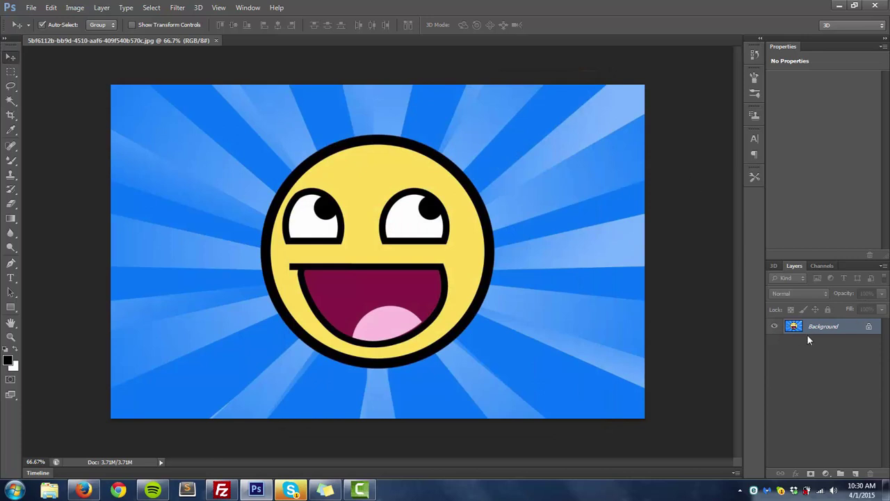
- Convert the locked Background into a normal layer, keeping the default name Layer 0
{"action": "double_click", "coordinate": [869, 329]}
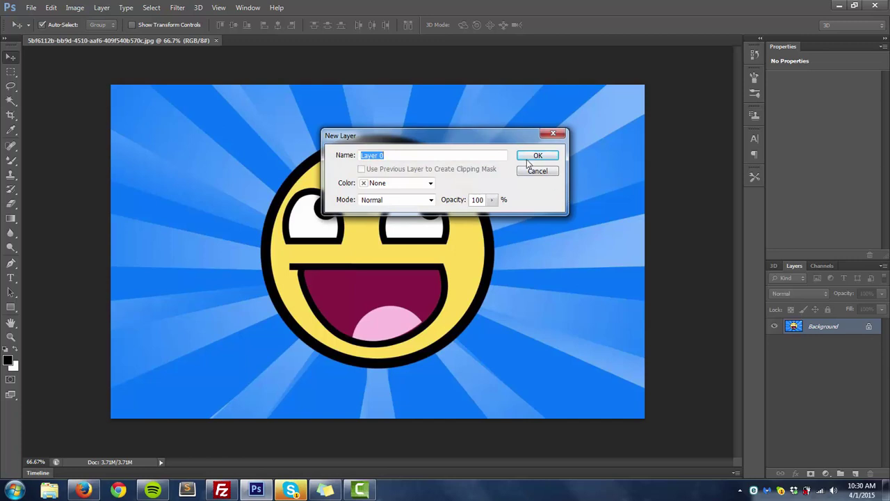
{"action": "left_click", "coordinate": [434, 156]}
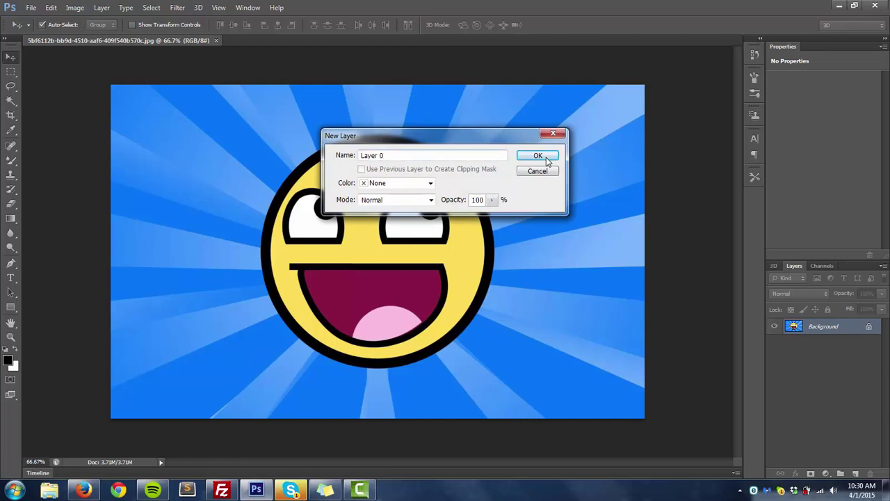
{"action": "left_click_drag", "start_coordinate": [453, 155], "coordinate": [369, 155]}
{"action": "left_click", "coordinate": [479, 153]}
{"action": "left_click", "coordinate": [557, 155]}
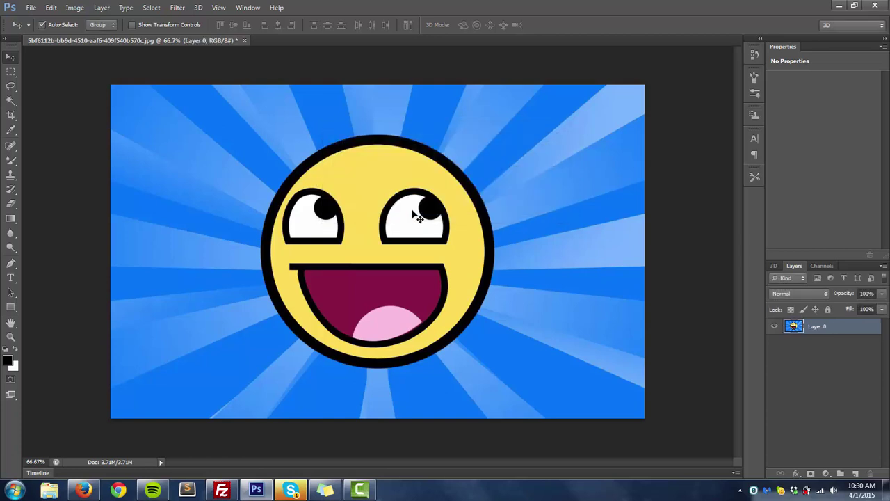
- Choose the Magic Wand tool and keep its Tolerance at 100
{"action": "left_click", "coordinate": [13, 103]}
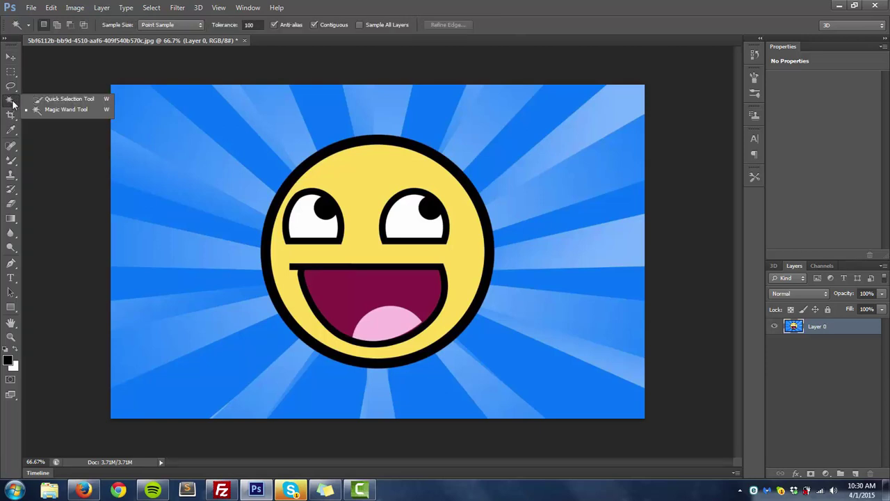
{"action": "left_click", "coordinate": [66, 109]}
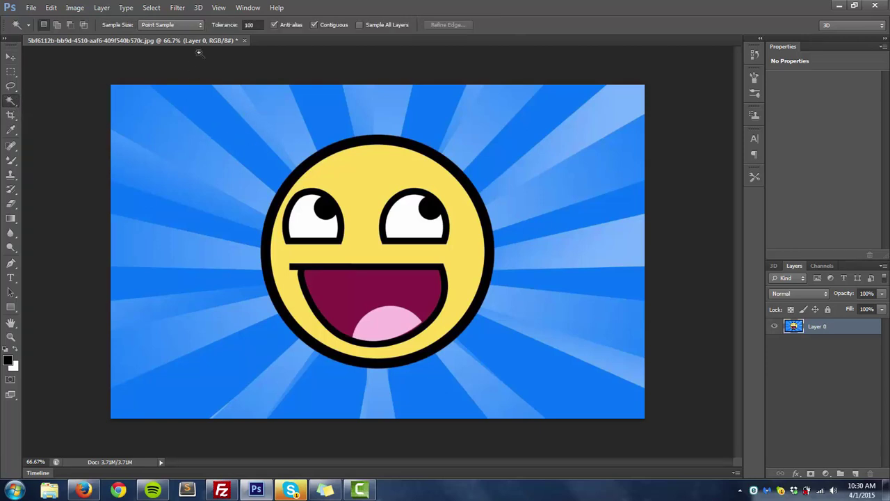
{"action": "left_click", "coordinate": [235, 26]}
{"action": "left_click", "coordinate": [263, 27]}
{"action": "key", "text": "Return"}
- Select the blue background, trying the upper-right light rays before selecting the whole background again
{"action": "left_click", "coordinate": [212, 161]}
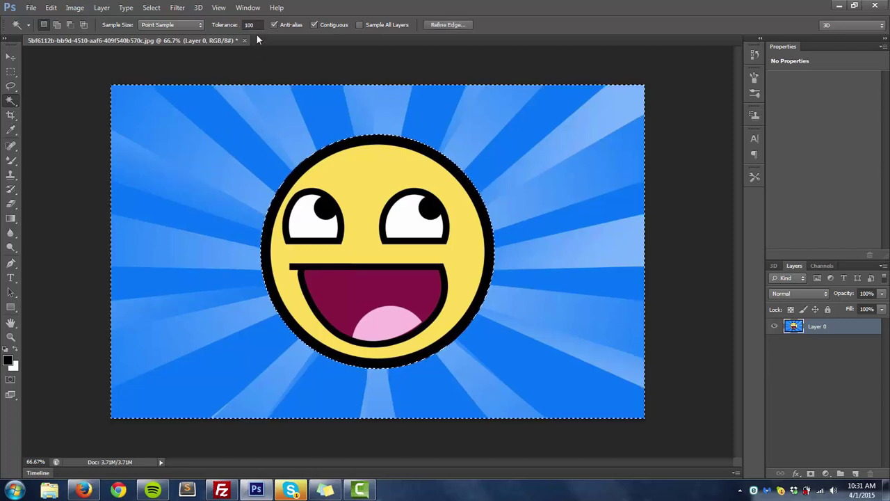
{"action": "left_click", "coordinate": [244, 146]}
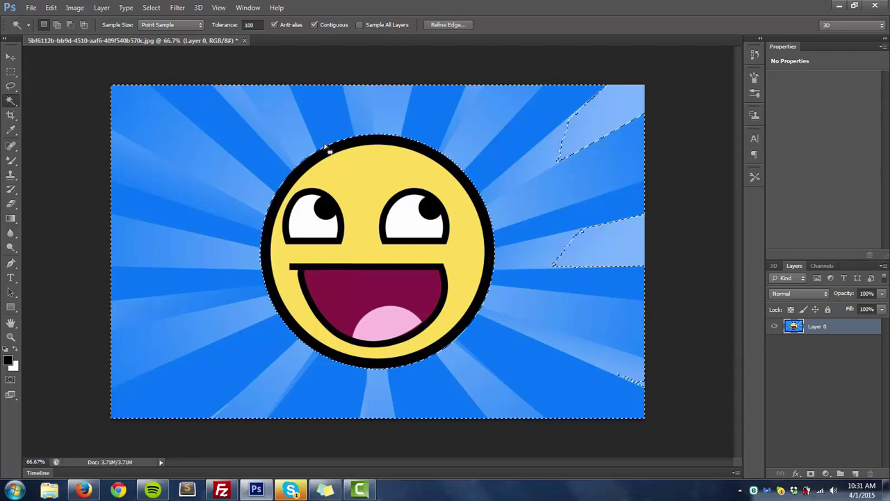
{"action": "left_click", "coordinate": [586, 136]}
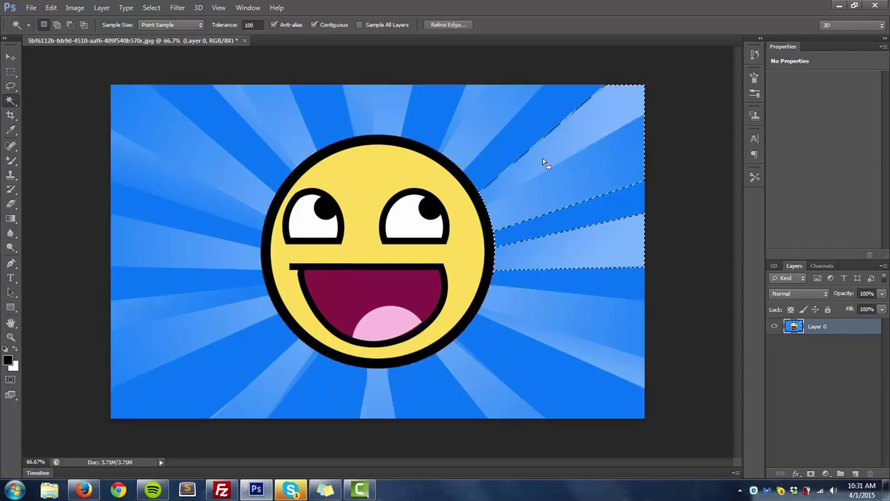
{"action": "left_click", "coordinate": [535, 123]}
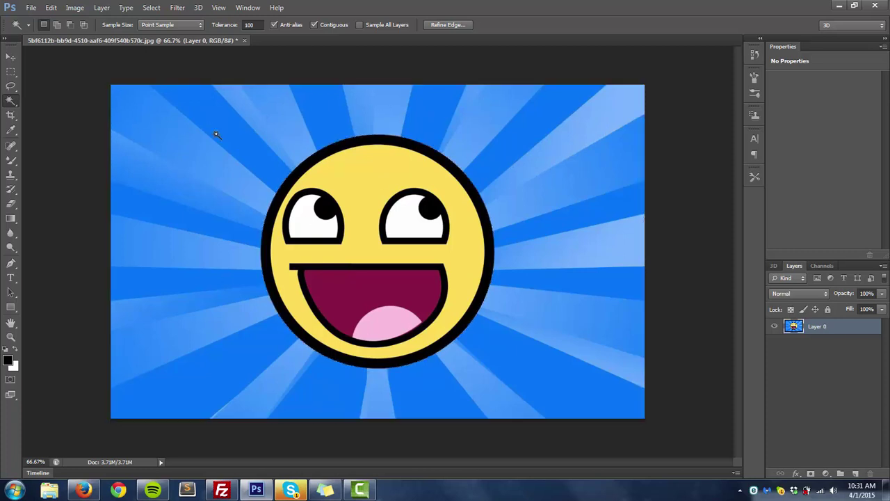
{"action": "left_click", "coordinate": [269, 119]}
{"action": "left_click", "coordinate": [252, 25]}
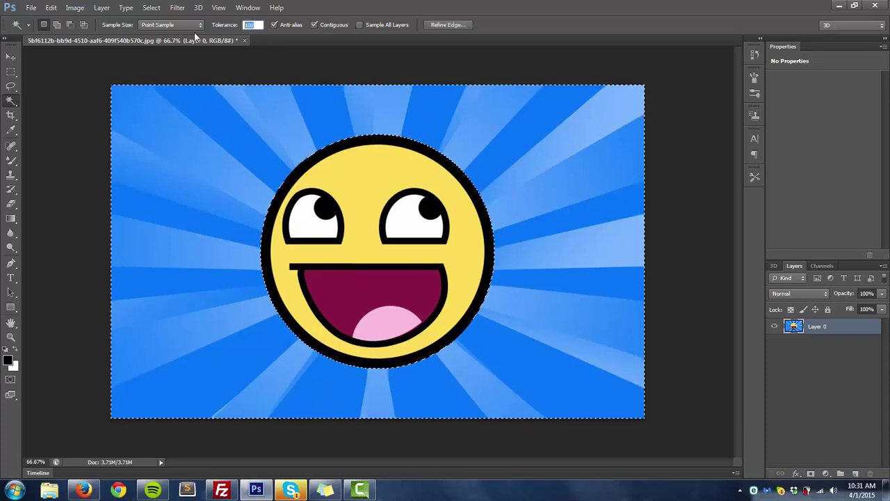
{"action": "type", "text": "25"}
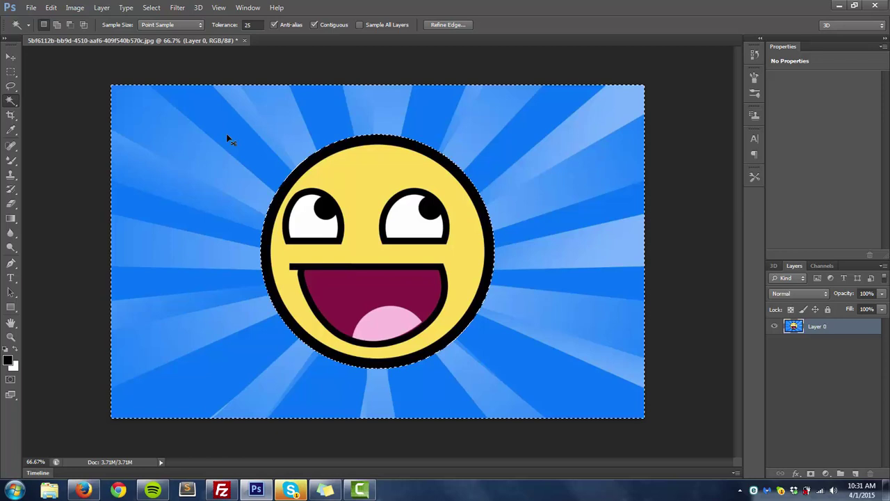
{"action": "key", "text": "ctrl+d"}
{"action": "left_click", "coordinate": [203, 143]}
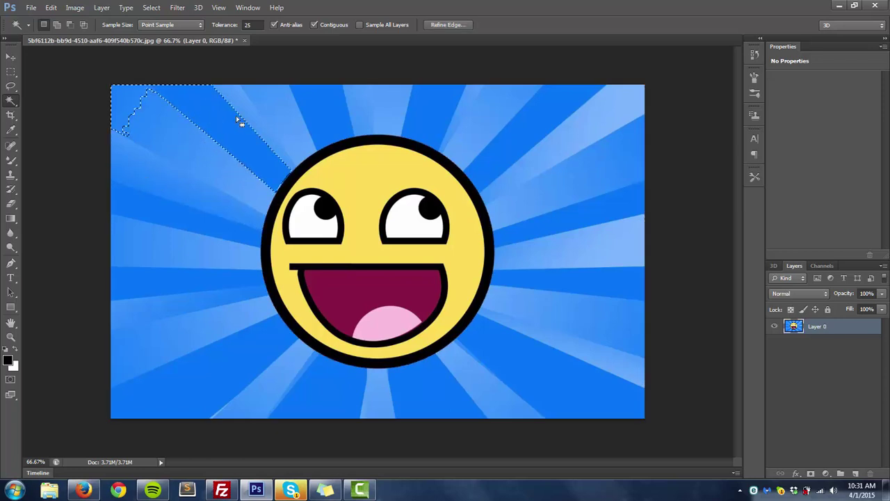
{"action": "left_click", "coordinate": [257, 109]}
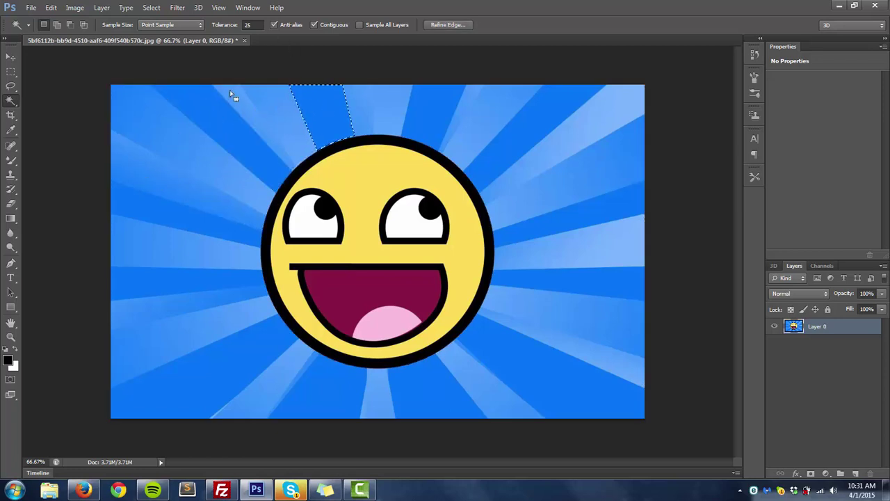
{"action": "left_click", "coordinate": [251, 25]}
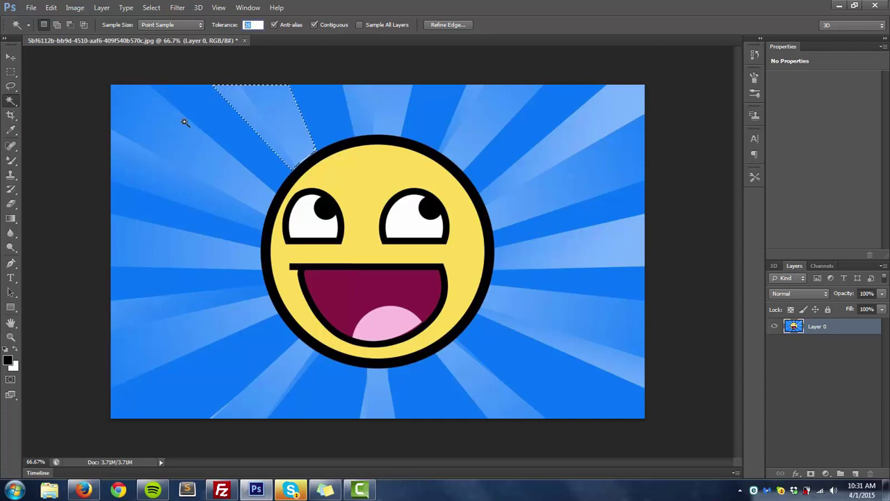
{"action": "type", "text": "100"}
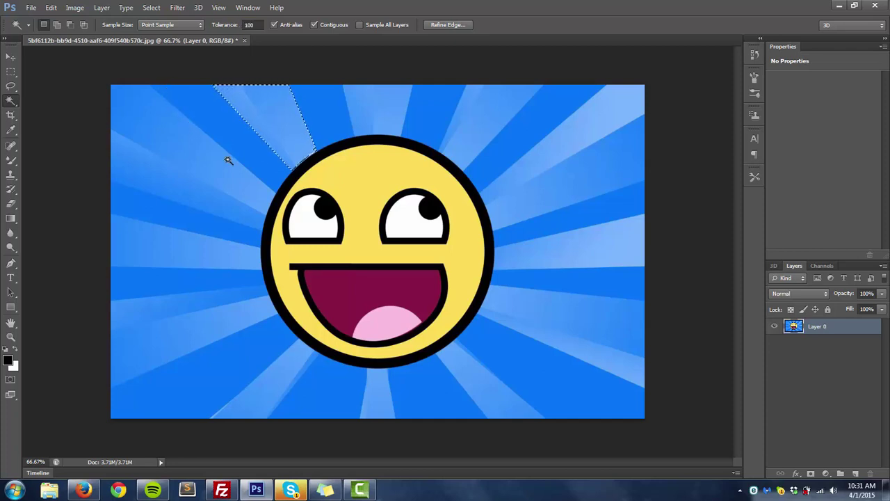
{"action": "key", "text": "ctrl+d"}
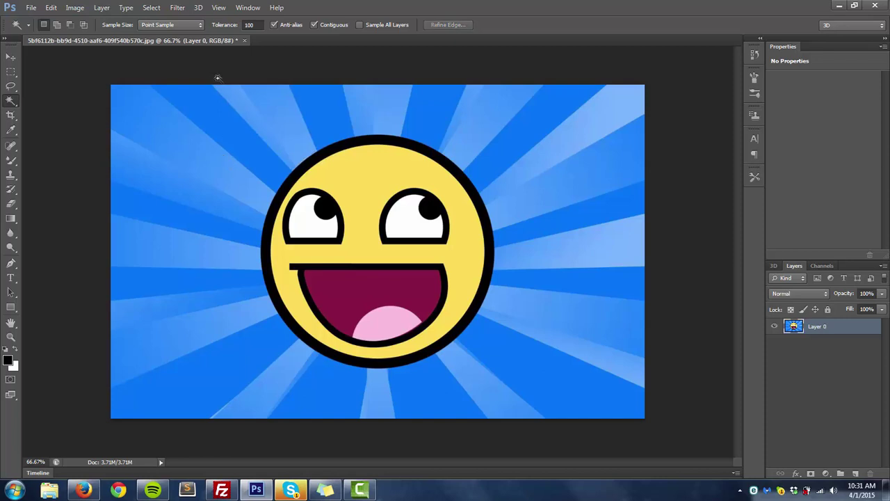
{"action": "left_click", "coordinate": [218, 118]}
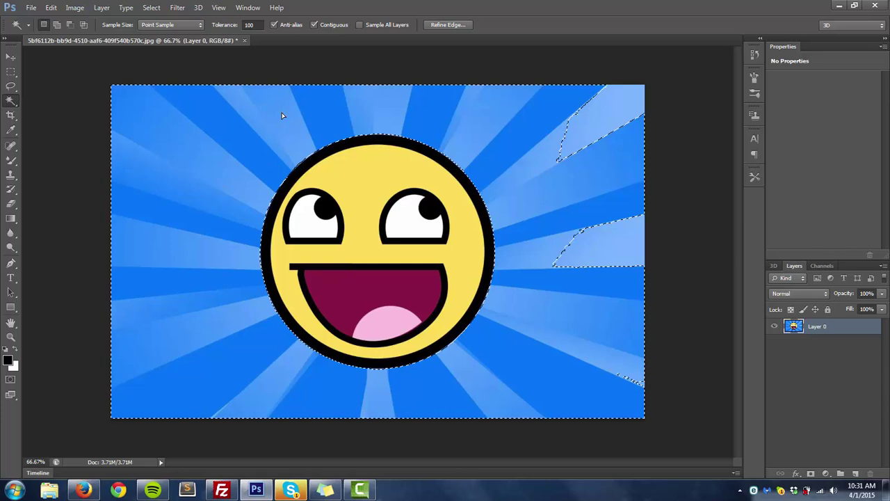
{"action": "left_click", "coordinate": [606, 114]}
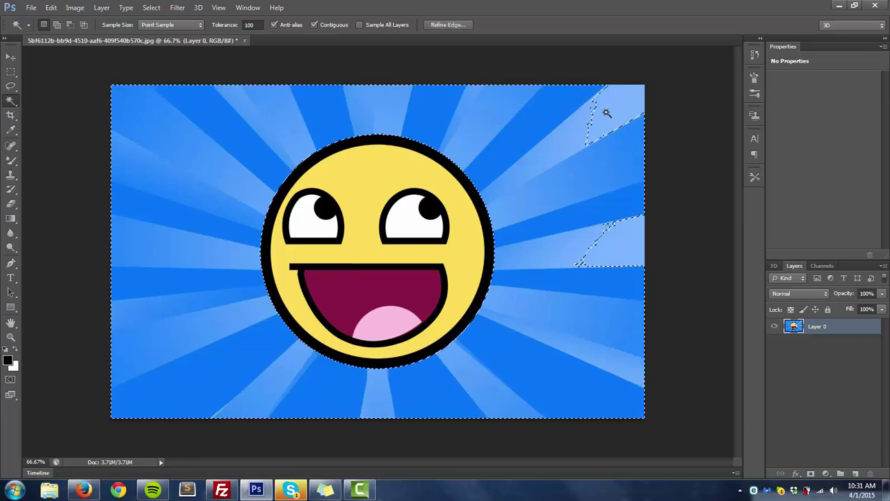
- Deselect, set Magic Wand Tolerance to 150, and select the whole blue sunburst background
{"action": "key", "text": "ctrl+d"}
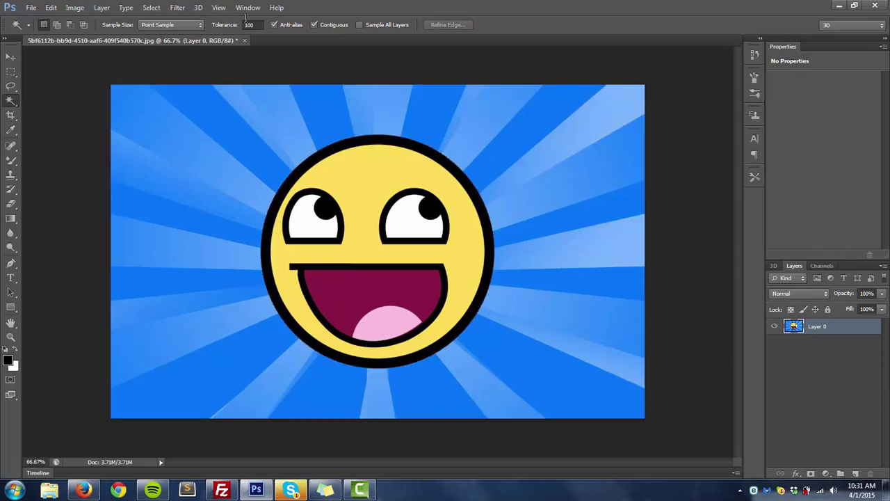
{"action": "left_click", "coordinate": [248, 26]}
{"action": "type", "text": "150"}
{"action": "left_click", "coordinate": [295, 114]}
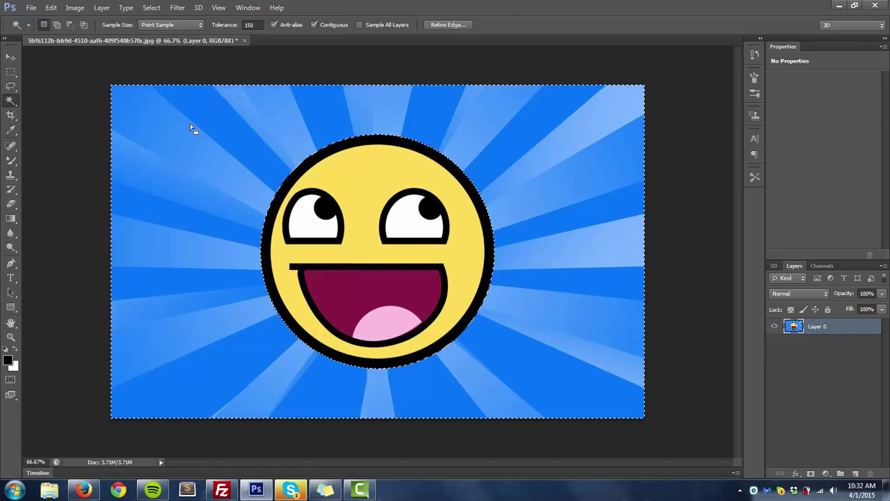
- Delete the selected sunburst, deselect, and undo a trial move of the smiley
{"action": "key", "text": "Delete"}
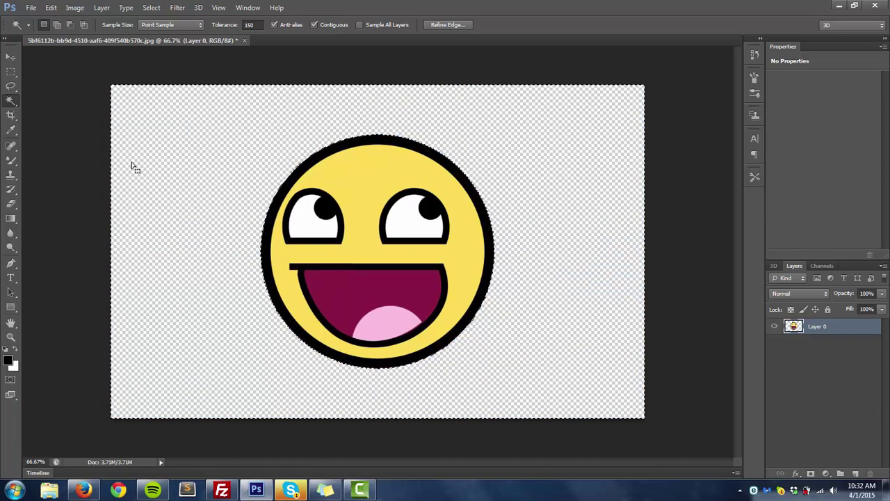
{"action": "key", "text": "ctrl+d"}
{"action": "left_click", "coordinate": [11, 56]}
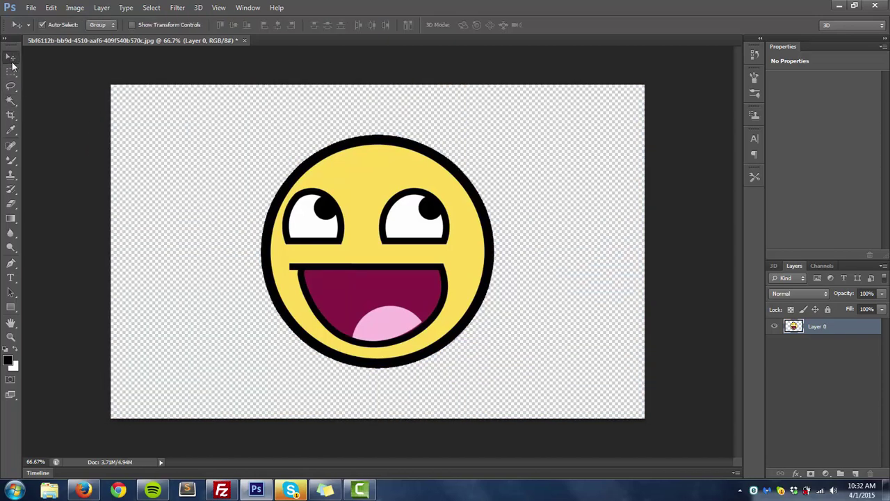
{"action": "left_click_drag", "start_coordinate": [420, 188], "coordinate": [400, 140]}
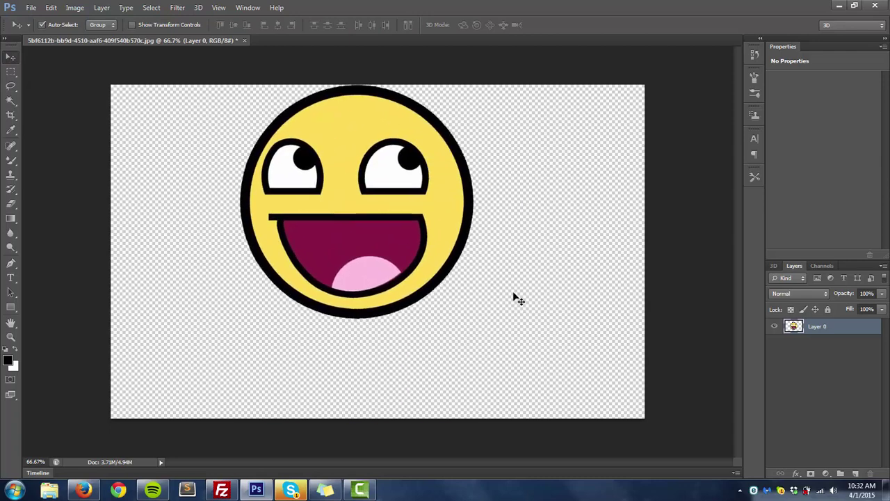
{"action": "key", "text": "ctrl+z"}
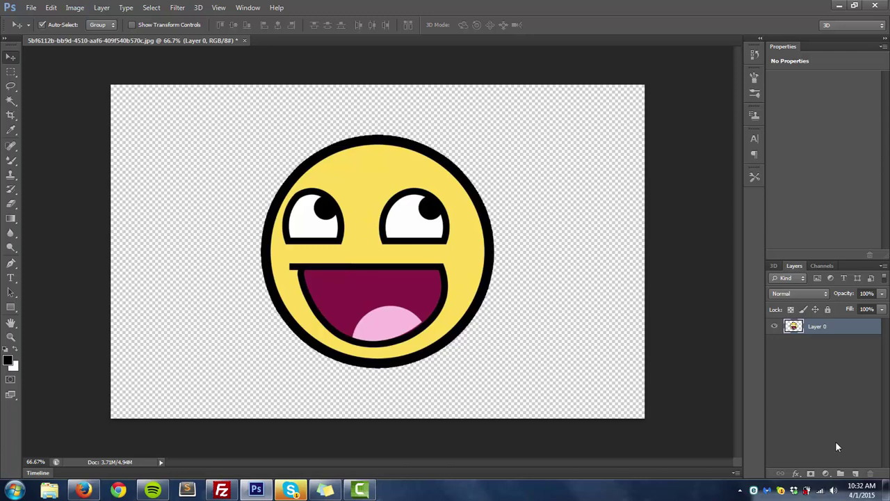
- Add empty Layer 1 above the smiley and switch to the Paint Bucket Tool
{"action": "left_click", "coordinate": [856, 473]}
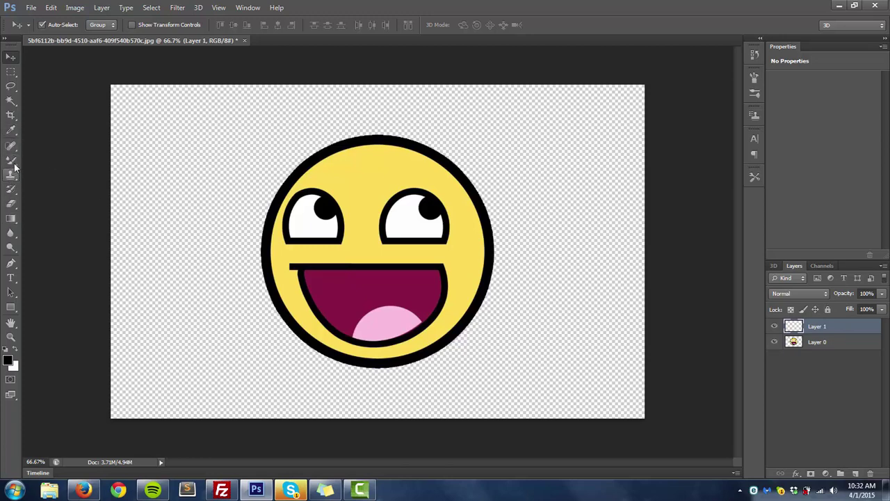
{"action": "left_click", "coordinate": [11, 218]}
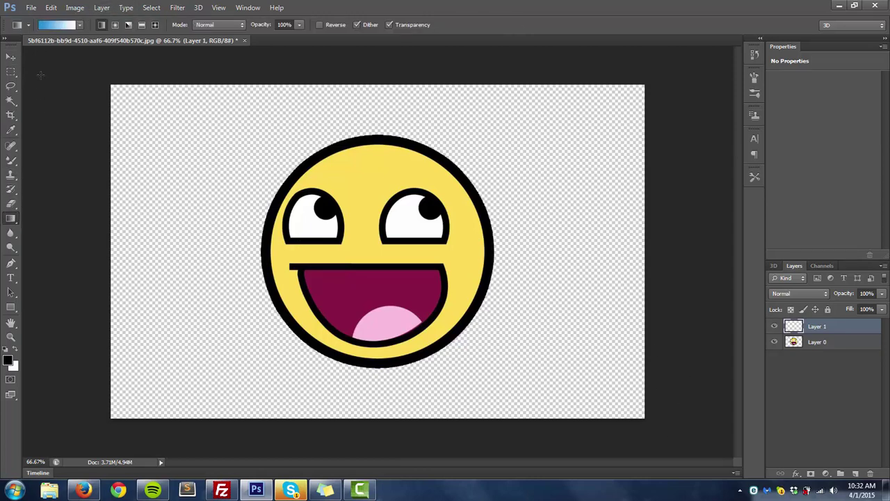
{"action": "right_click", "coordinate": [11, 218]}
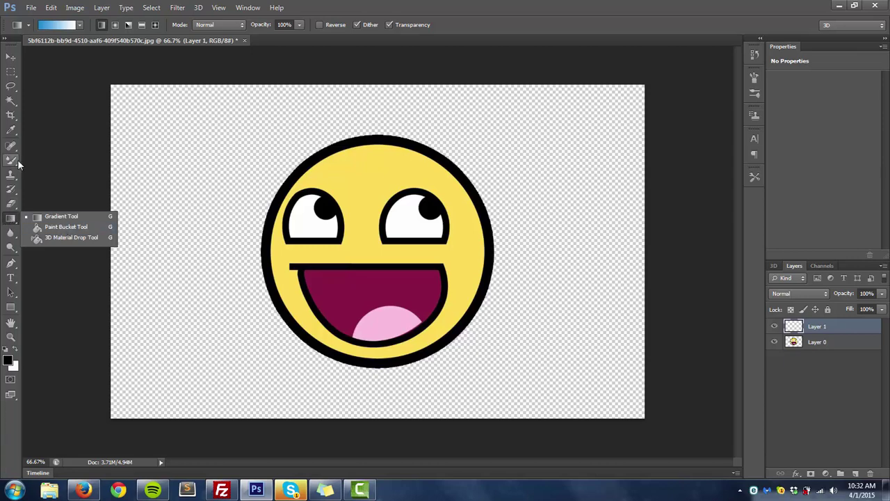
{"action": "left_click", "coordinate": [60, 228]}
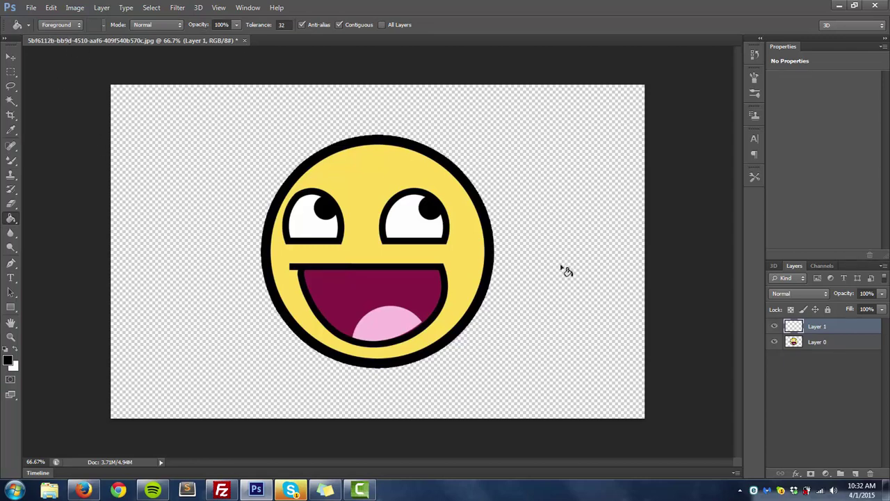
- Fill Layer 1 with black twice, undoing each fill
{"action": "left_click", "coordinate": [574, 213]}
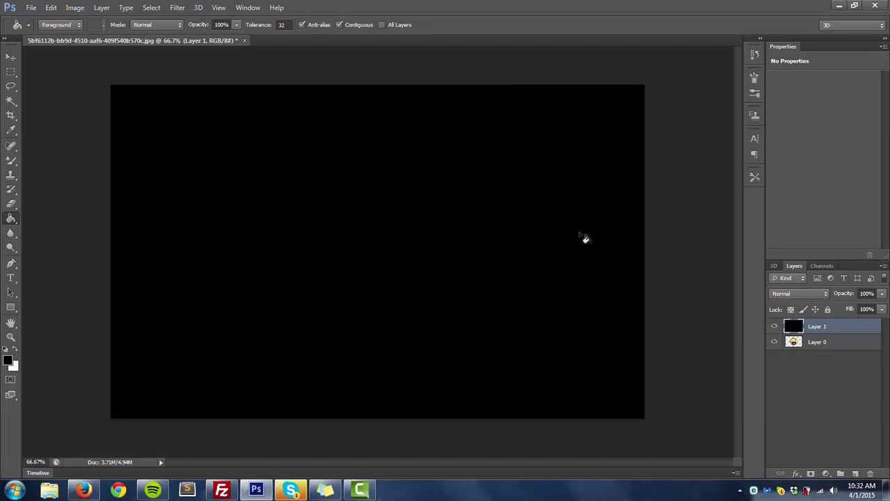
{"action": "key", "text": "ctrl+z"}
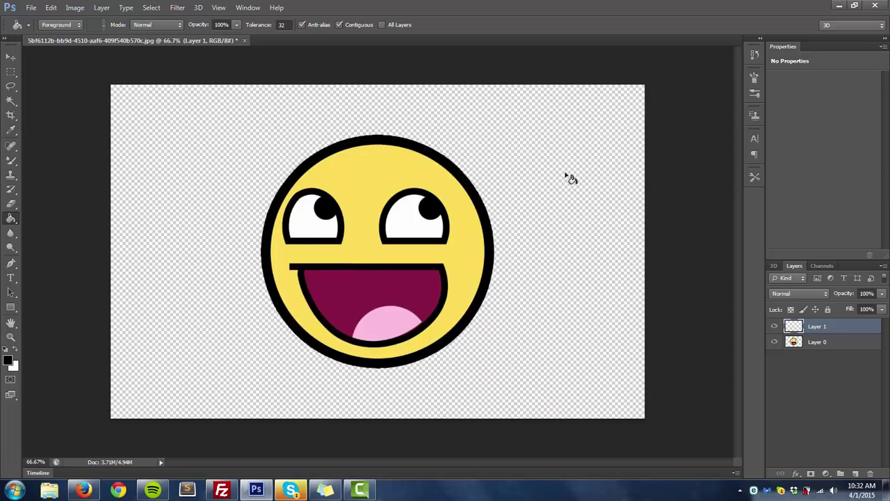
{"action": "left_click", "coordinate": [574, 176]}
{"action": "key", "text": "ctrl+z"}
- Set the foreground colour to light blue (2f9aed) and flood-fill Layer 1 with it
{"action": "left_click", "coordinate": [9, 361]}
{"action": "left_click", "coordinate": [451, 185]}
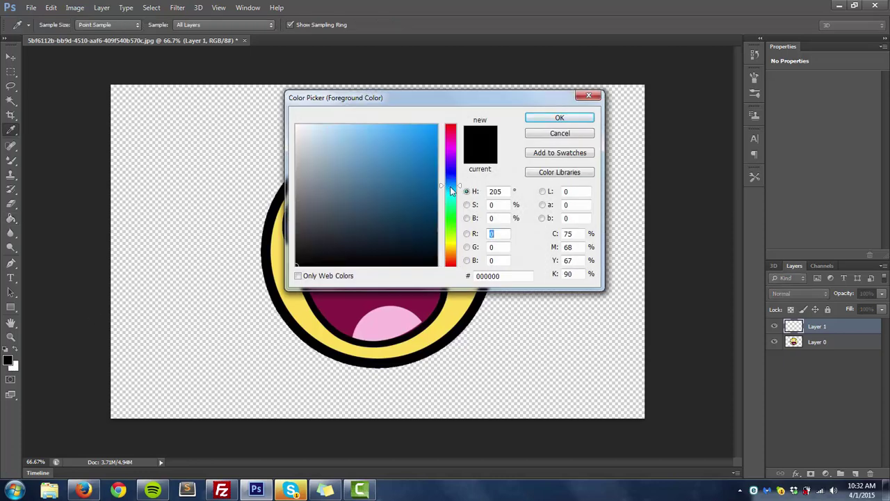
{"action": "left_click", "coordinate": [415, 135]}
{"action": "left_click_drag", "start_coordinate": [415, 136], "coordinate": [406, 146]}
{"action": "key", "text": "Return"}
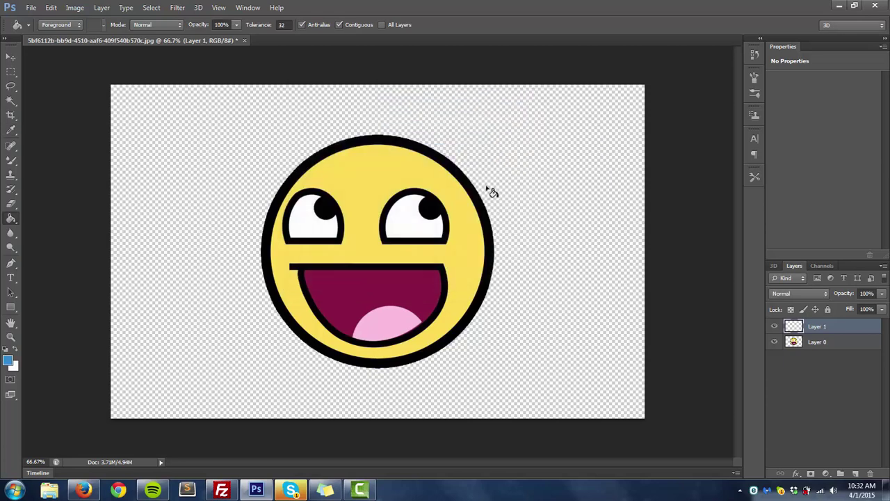
{"action": "left_click", "coordinate": [518, 232]}
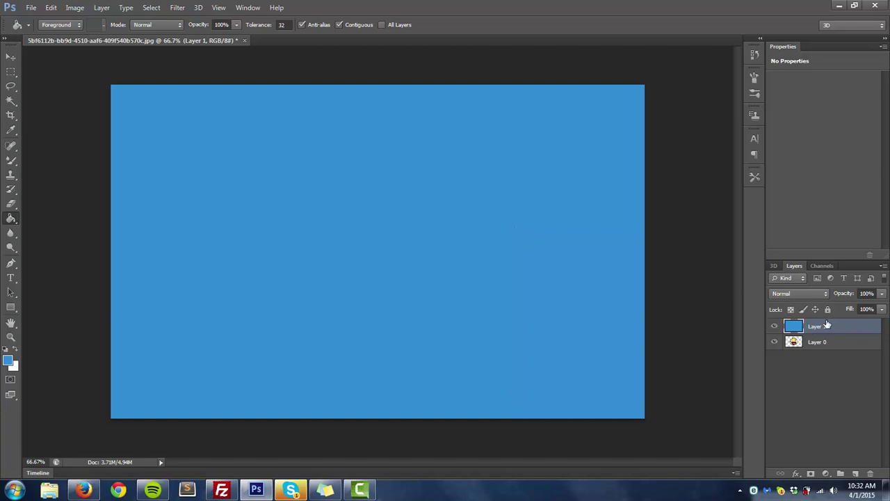
- Reorder the layers so the smiley's Layer 0 sits above the blue Layer 1
{"action": "left_click_drag", "start_coordinate": [828, 330], "coordinate": [830, 361]}
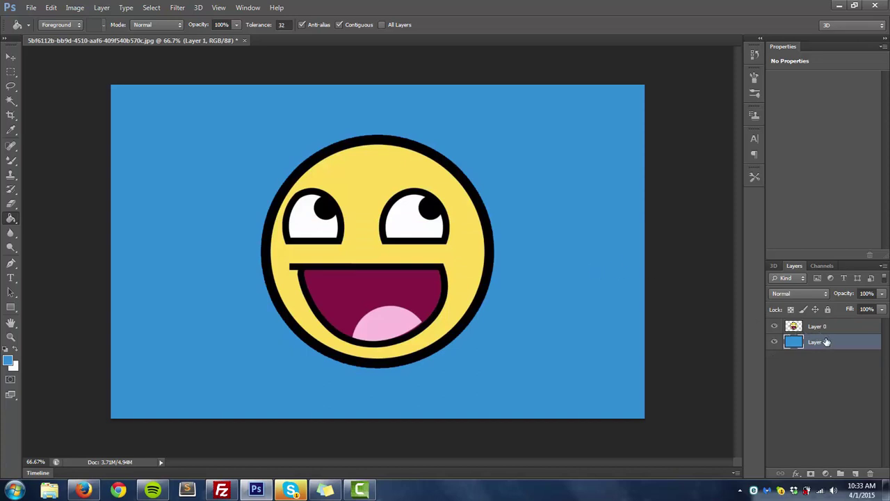
{"action": "mouse_move", "coordinate": [827, 342]}
{"action": "left_mouse_down"}
{"action": "mouse_move", "coordinate": [824, 323]}
{"action": "mouse_move", "coordinate": [825, 336]}
{"action": "left_mouse_up"}
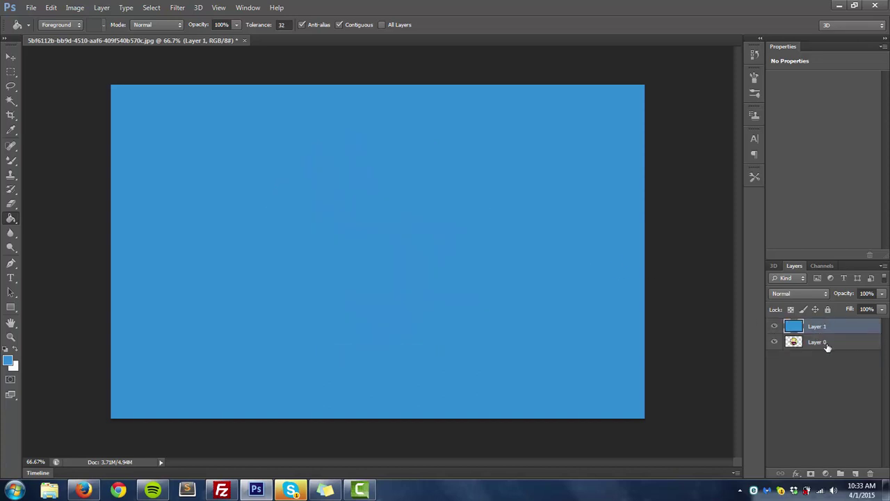
{"action": "left_click", "coordinate": [834, 343]}
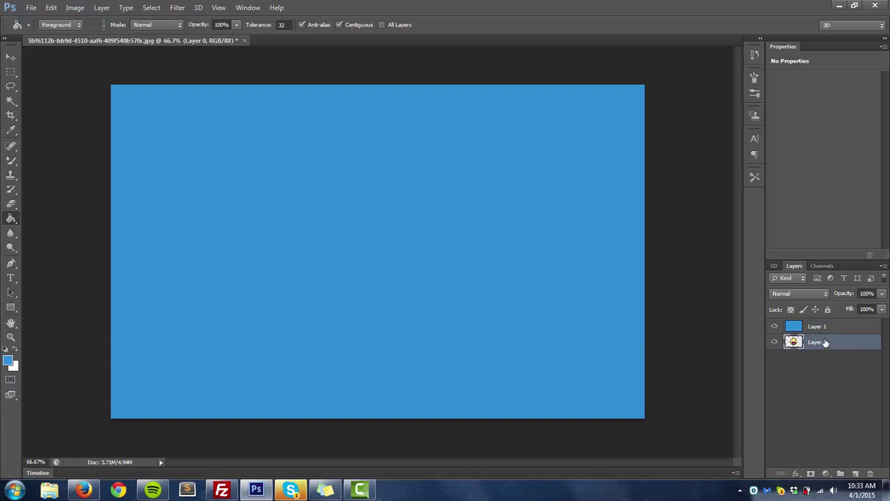
{"action": "left_click_drag", "start_coordinate": [837, 346], "coordinate": [831, 322]}
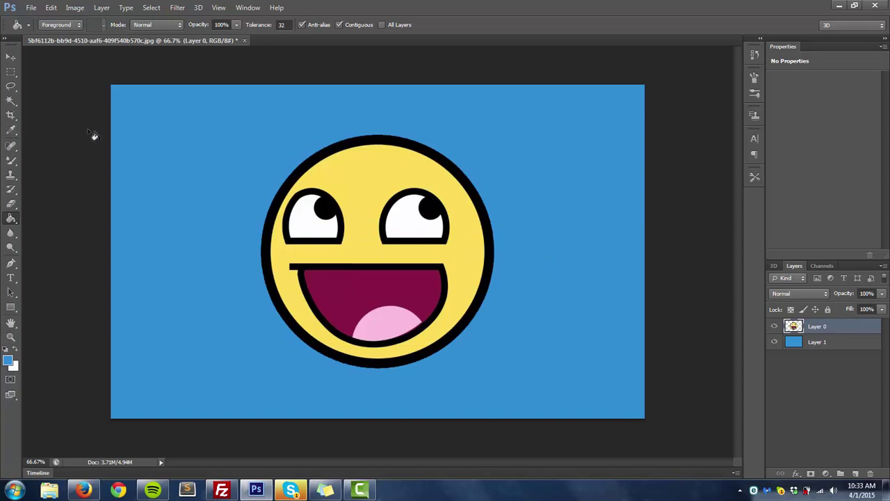
- Change the foreground colour to red (bf2828) in the Color Picker
{"action": "left_click", "coordinate": [9, 58]}
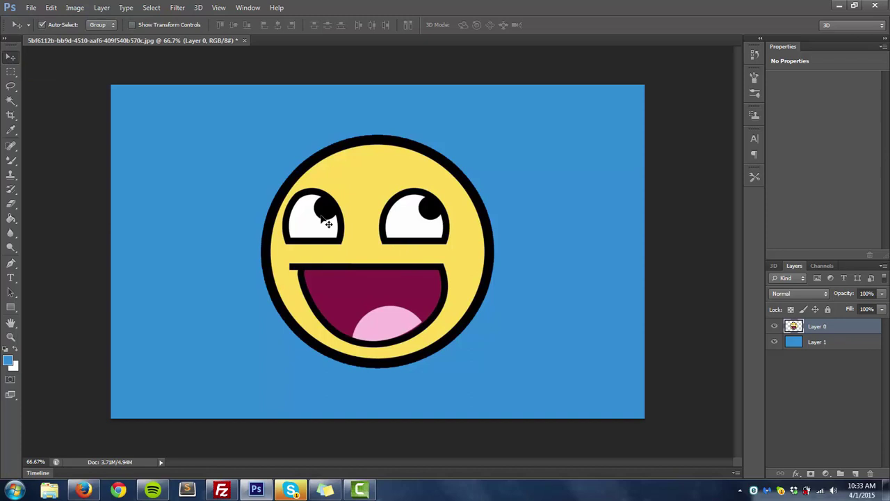
{"action": "left_click", "coordinate": [7, 360]}
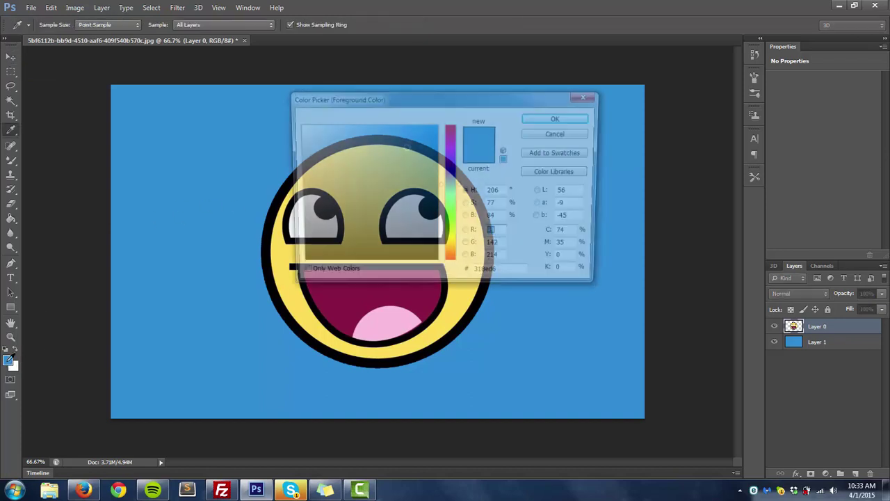
{"action": "left_click_drag", "start_coordinate": [450, 166], "coordinate": [449, 113]}
{"action": "type", "text": "225"}
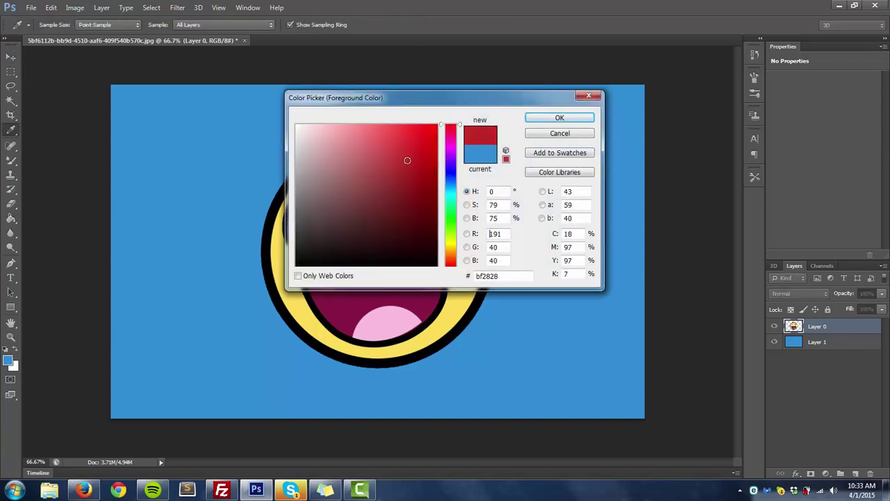
{"action": "left_click", "coordinate": [553, 118]}
- Refill background Layer 1 with red using the Paint Bucket
{"action": "left_click", "coordinate": [557, 163]}
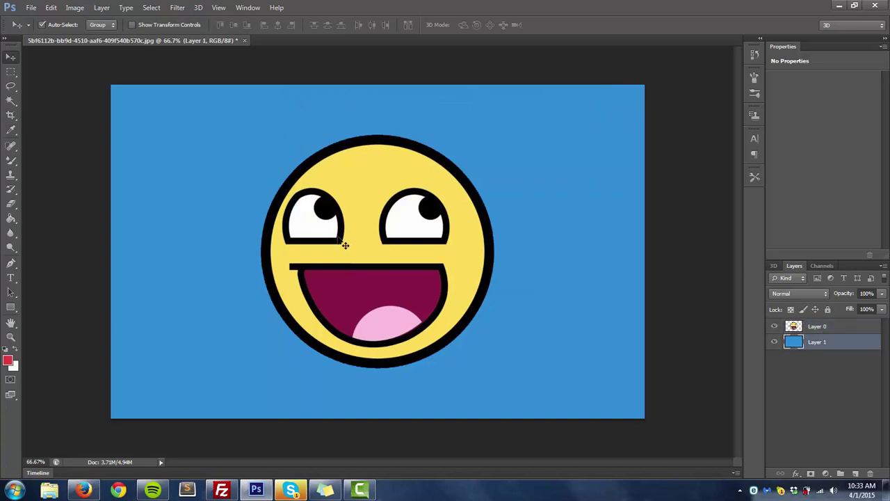
{"action": "left_click", "coordinate": [11, 218]}
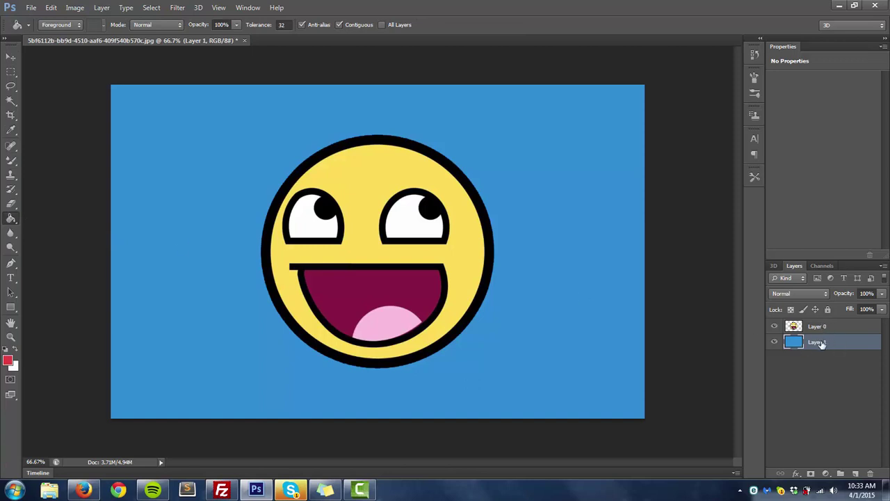
{"action": "left_click", "coordinate": [632, 280]}
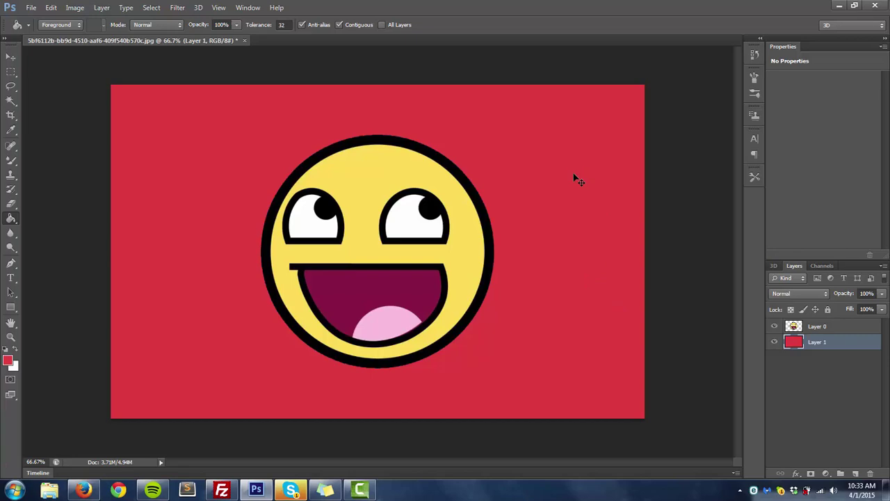
{"action": "key", "text": "ctrl+shift+s"}
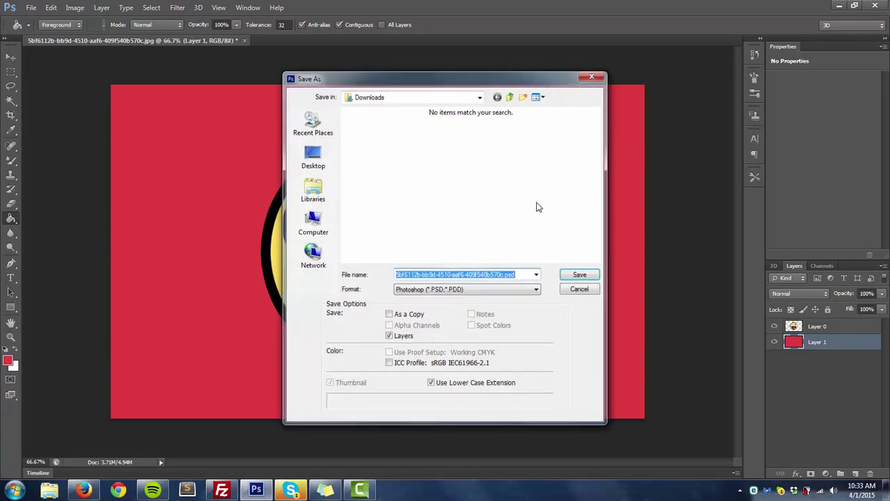
{"action": "left_click", "coordinate": [581, 288]}
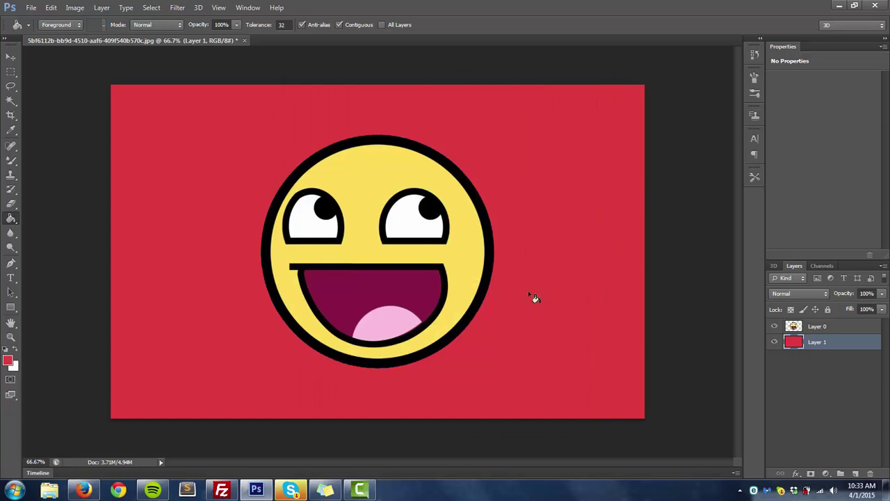